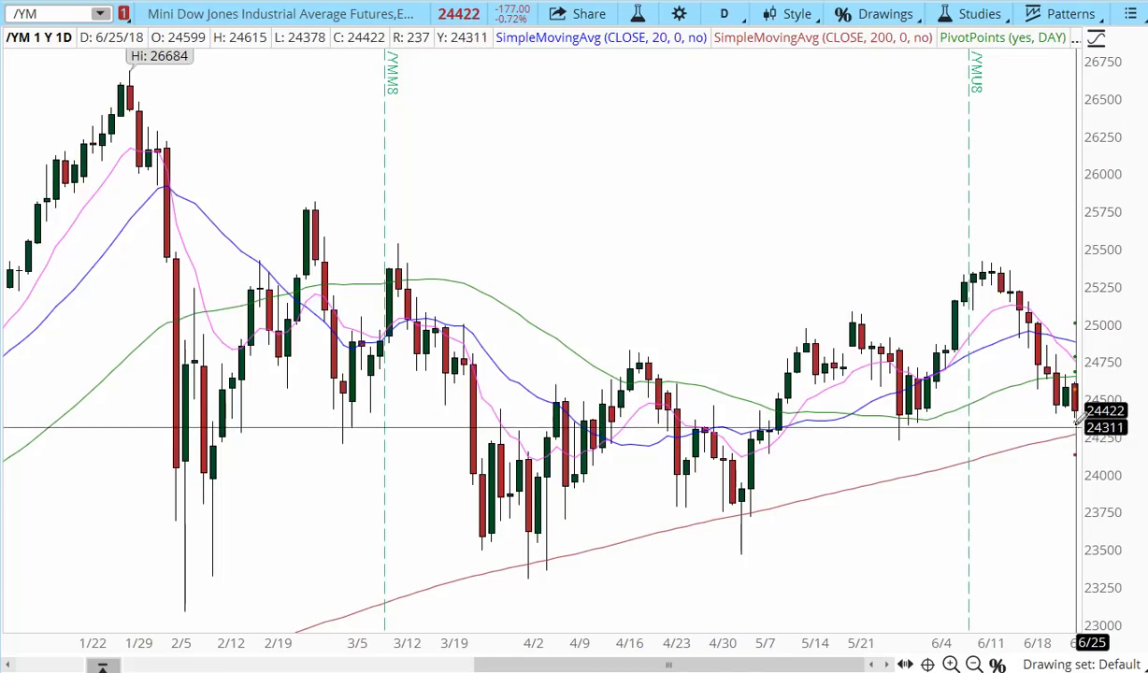
Step: Set /YM to 20 D : 1h and stretch the price scale to roughly 24300–25100
{"action": "left_click", "coordinate": [724, 13]}
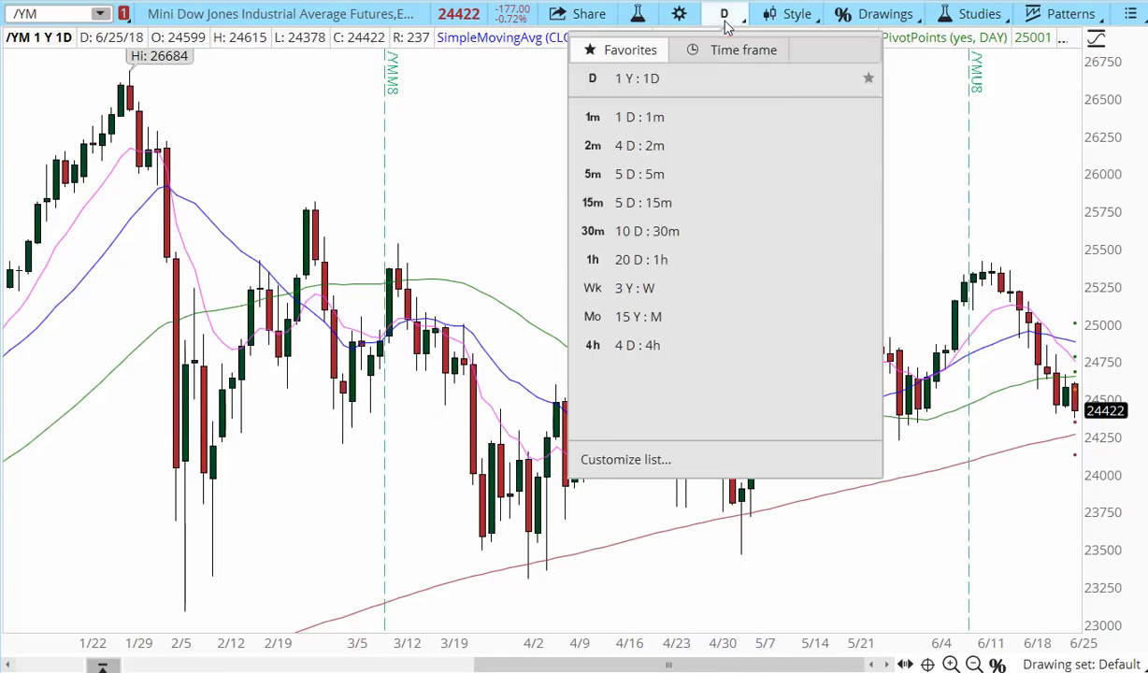
{"action": "left_click", "coordinate": [654, 259]}
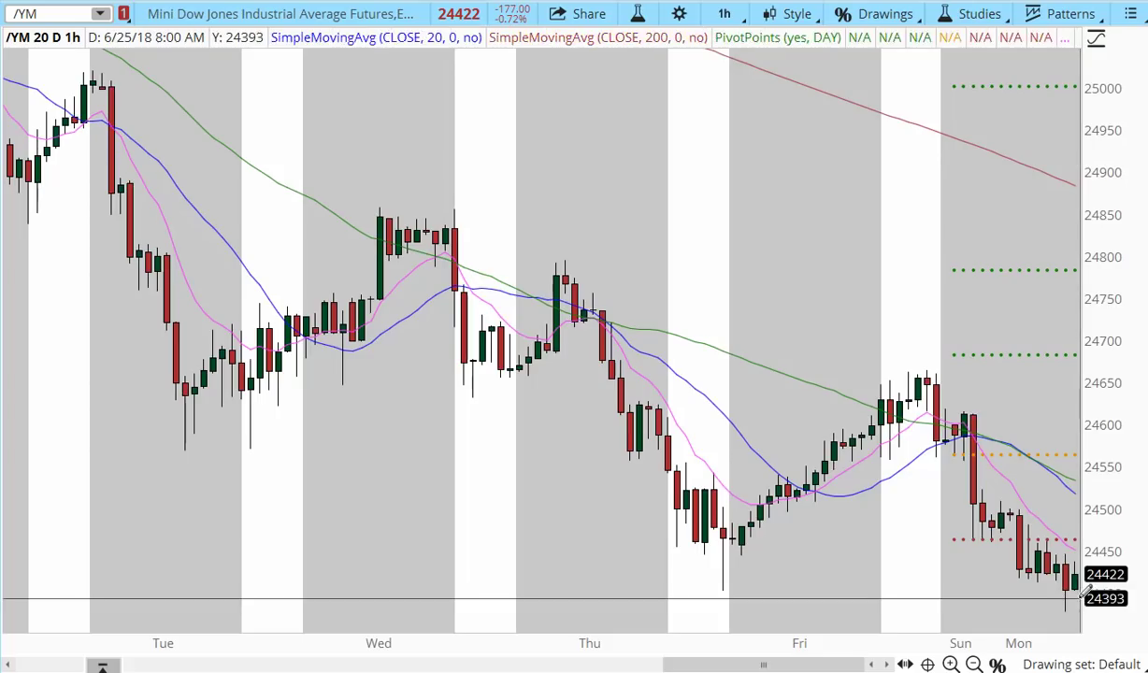
{"action": "left_click_drag", "start_coordinate": [1105, 511], "coordinate": [1107, 551]}
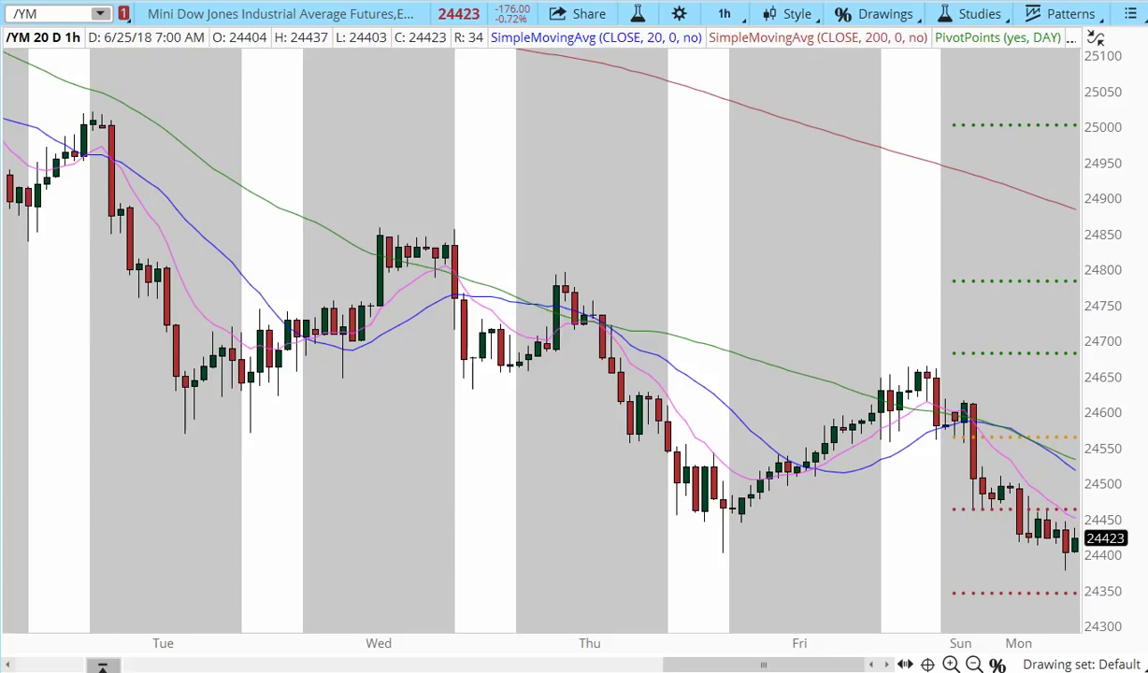
Step: Load the /ES E-mini S&P 500 futures chart
{"action": "left_click", "coordinate": [37, 14]}
{"action": "type", "text": "/ES"}
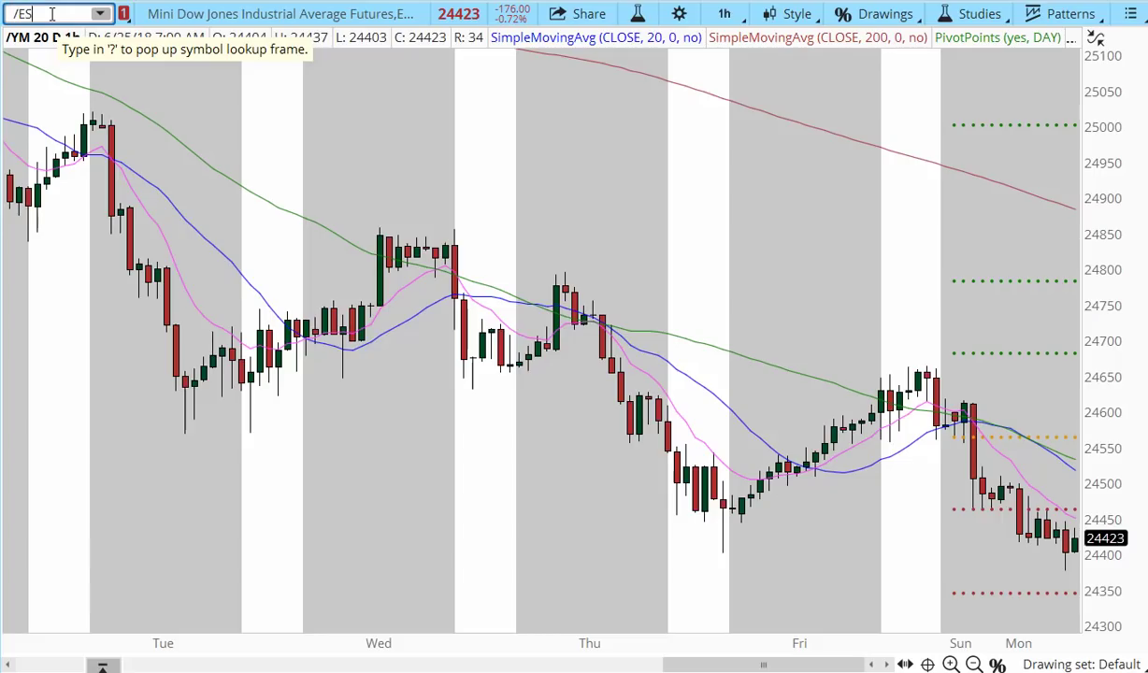
{"action": "key", "text": "Return"}
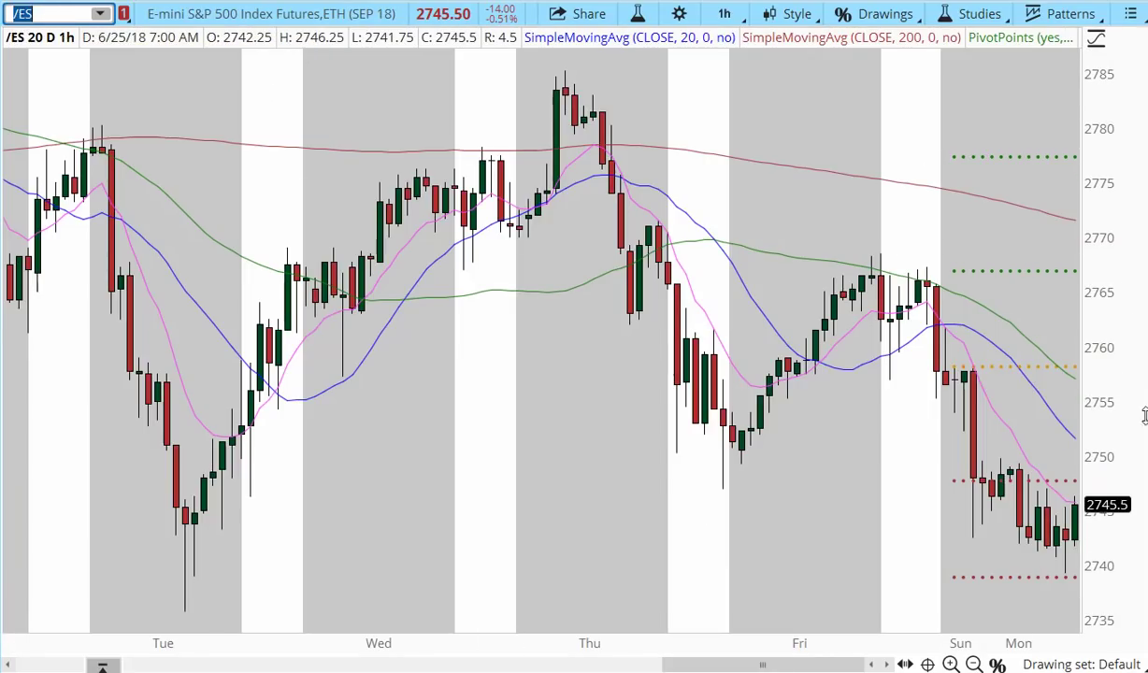
Step: Switch the /ES chart to the 1 Y : 1D daily timeframe
{"action": "left_click", "coordinate": [723, 15]}
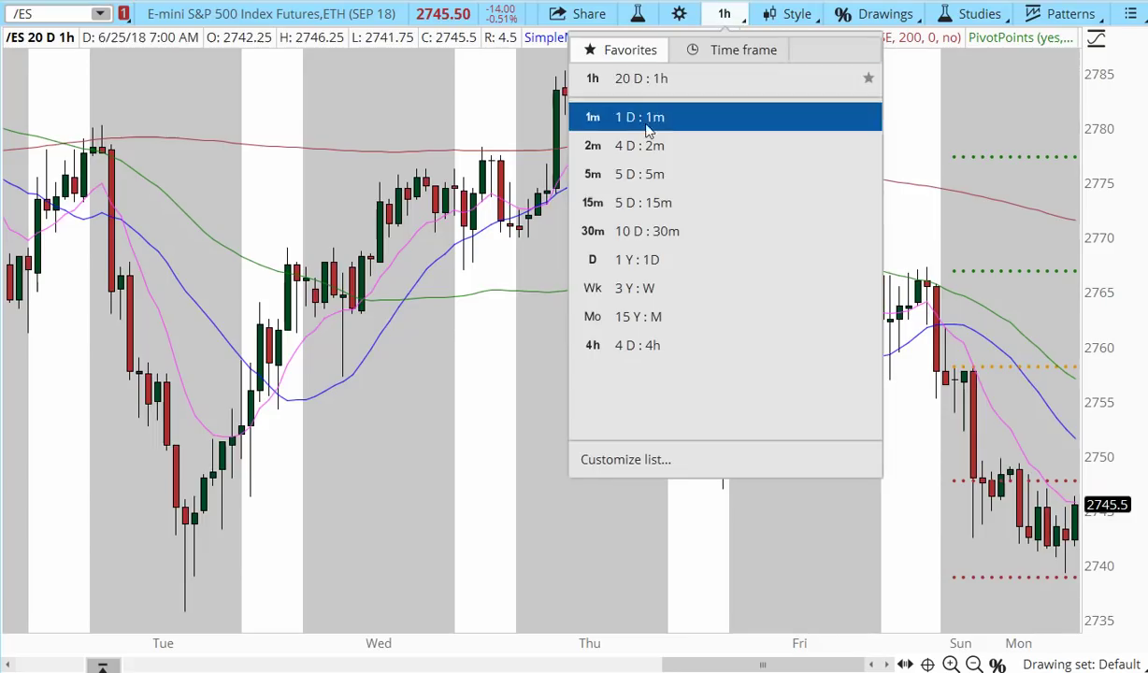
{"action": "left_click", "coordinate": [635, 258]}
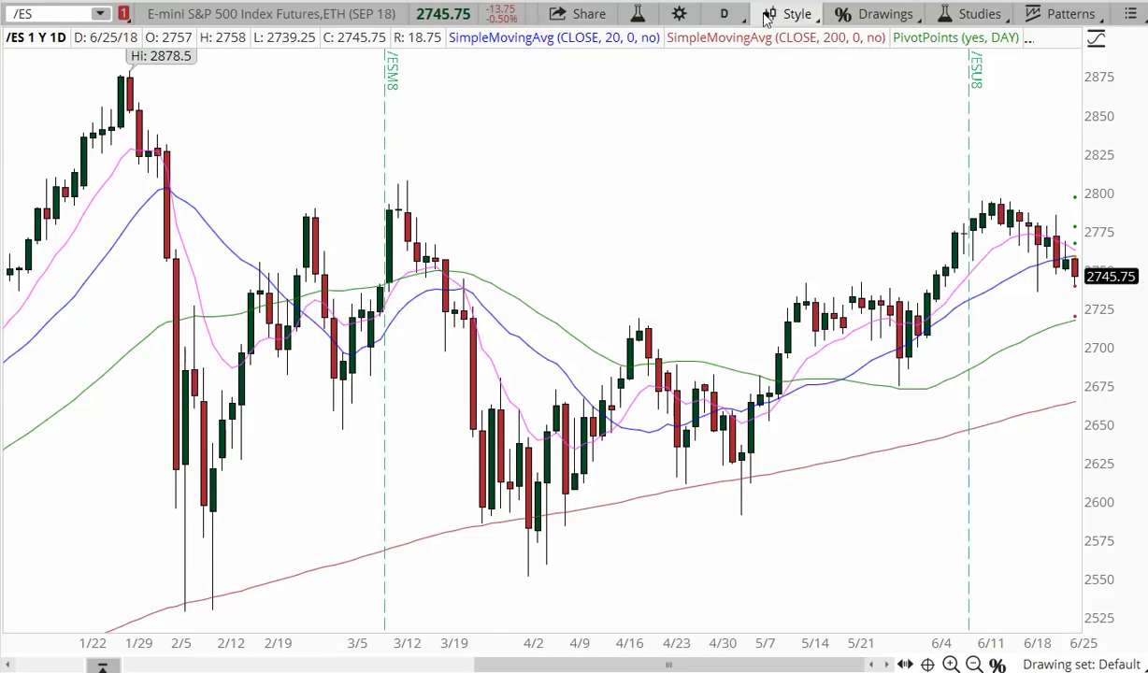
{"action": "left_click", "coordinate": [723, 13]}
Step: Return to 20 D : 1h, zoom out, then load /NQ E-mini Nasdaq 100 futures
{"action": "left_click", "coordinate": [654, 259]}
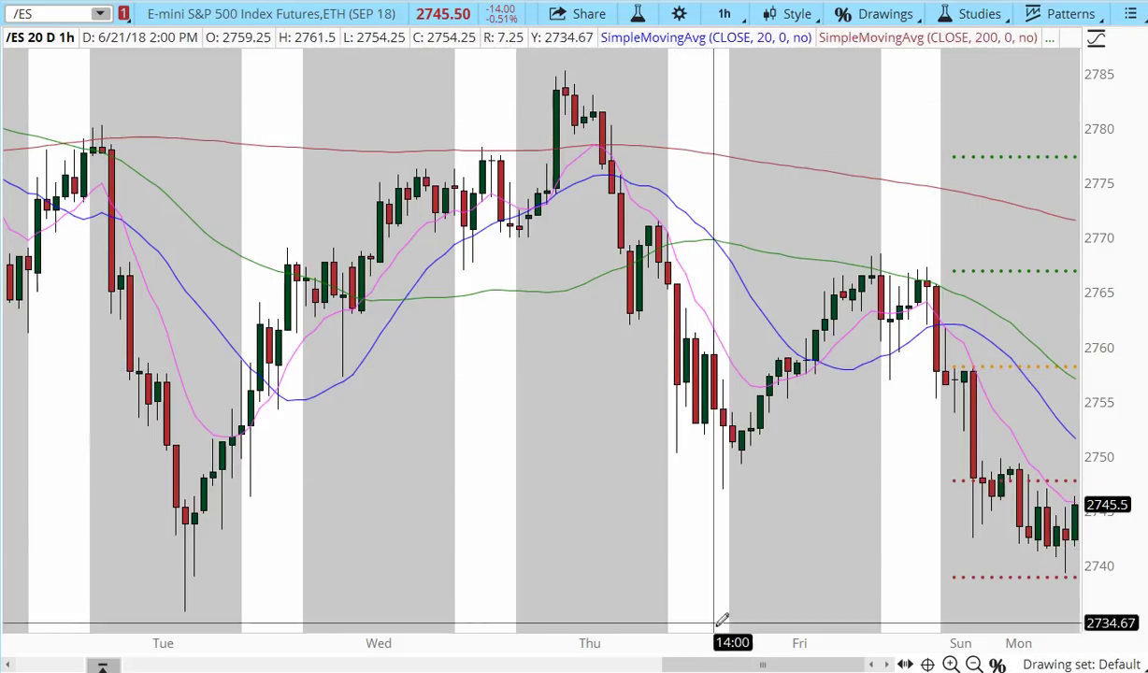
{"action": "left_click", "coordinate": [973, 663]}
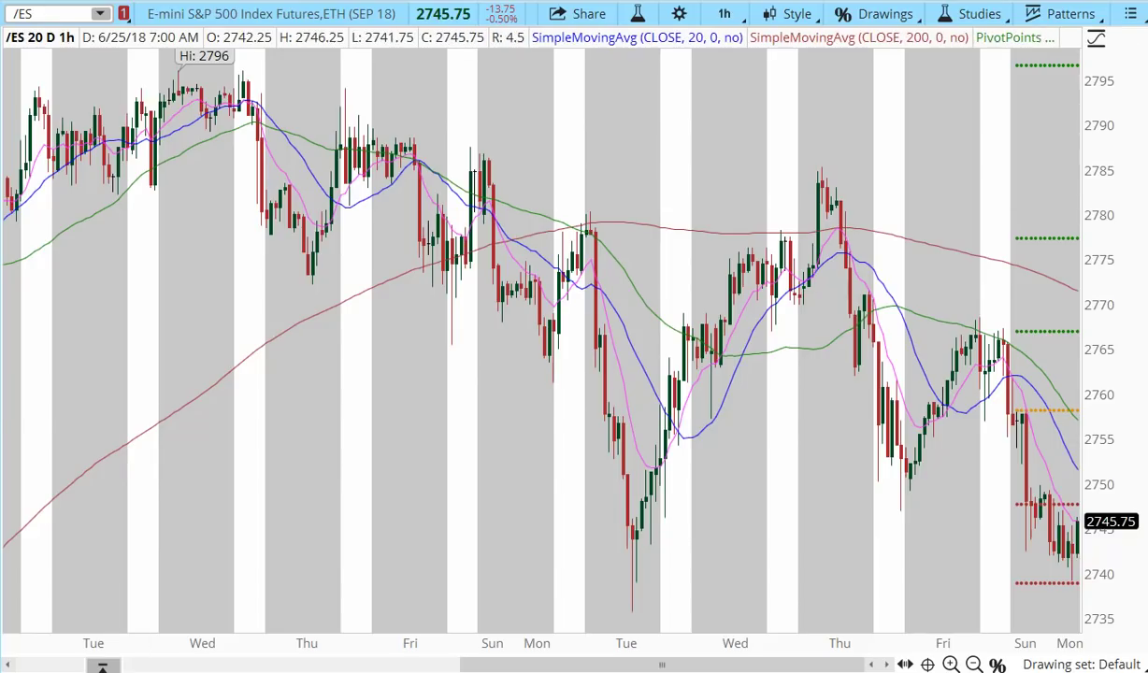
{"action": "left_click", "coordinate": [58, 13]}
{"action": "type", "text": "/NQ"}
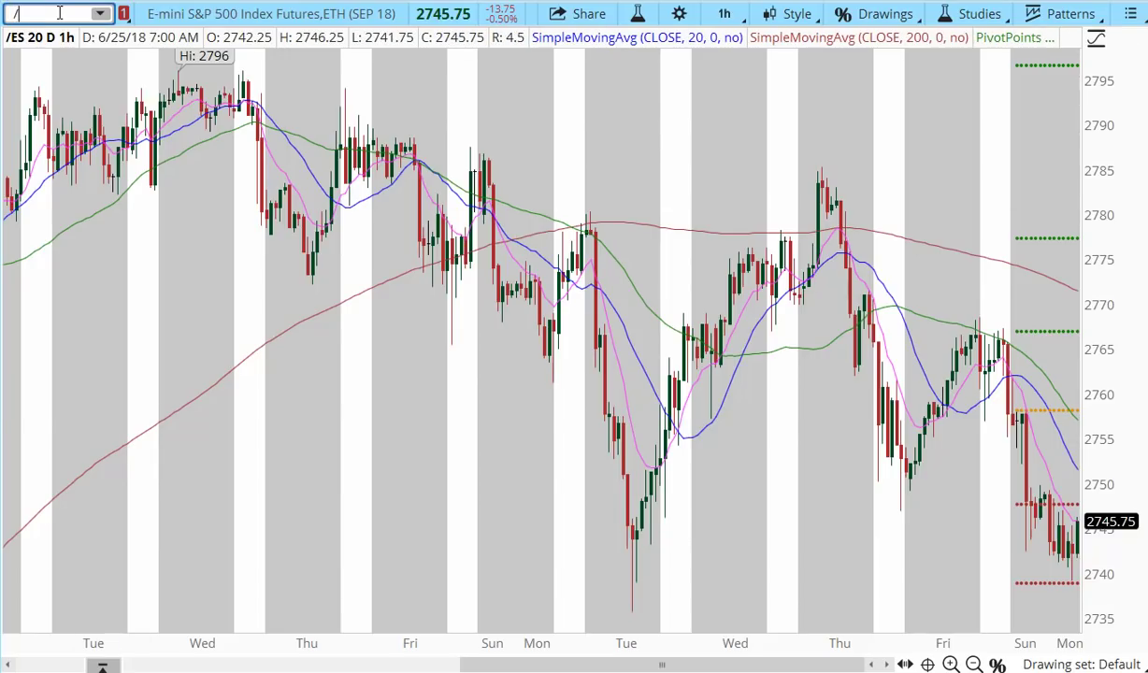
{"action": "key", "text": "Return"}
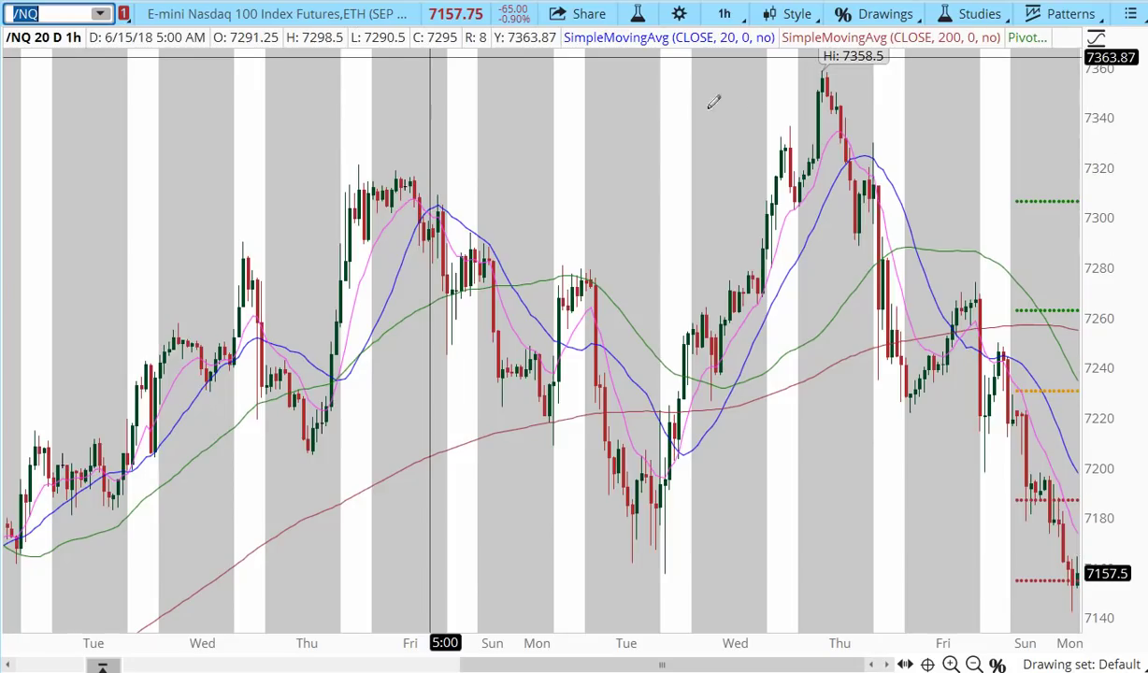
Step: Change the /NQ chart to the 1 Y : 1D daily timeframe
{"action": "left_click", "coordinate": [724, 13]}
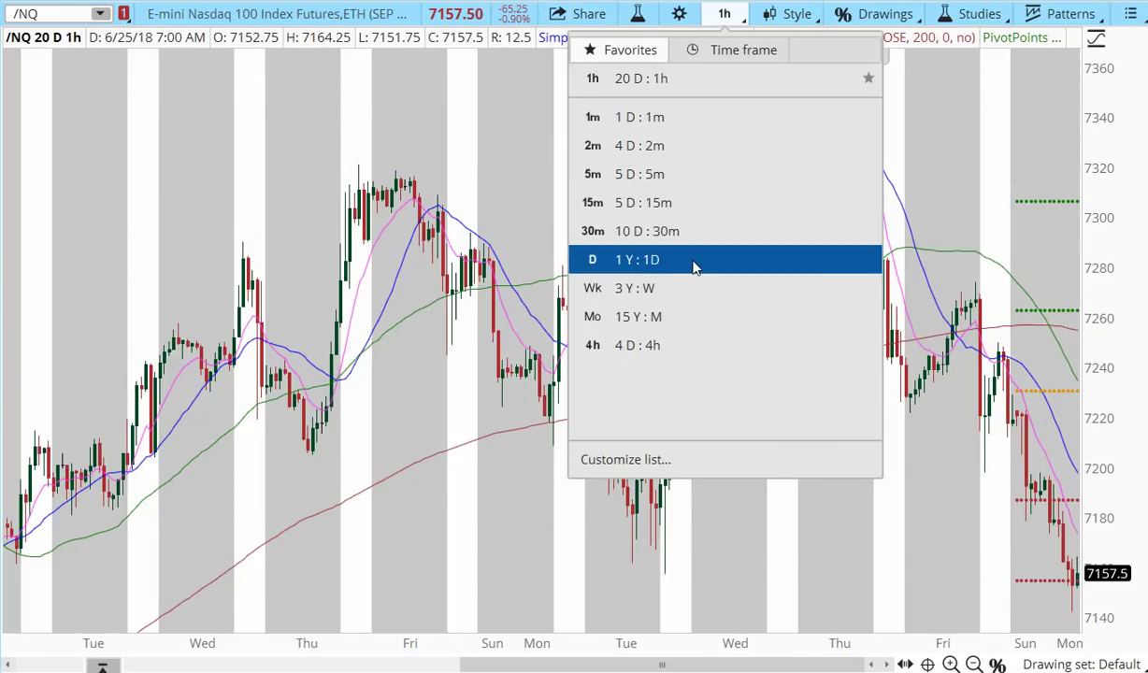
{"action": "left_click", "coordinate": [694, 261]}
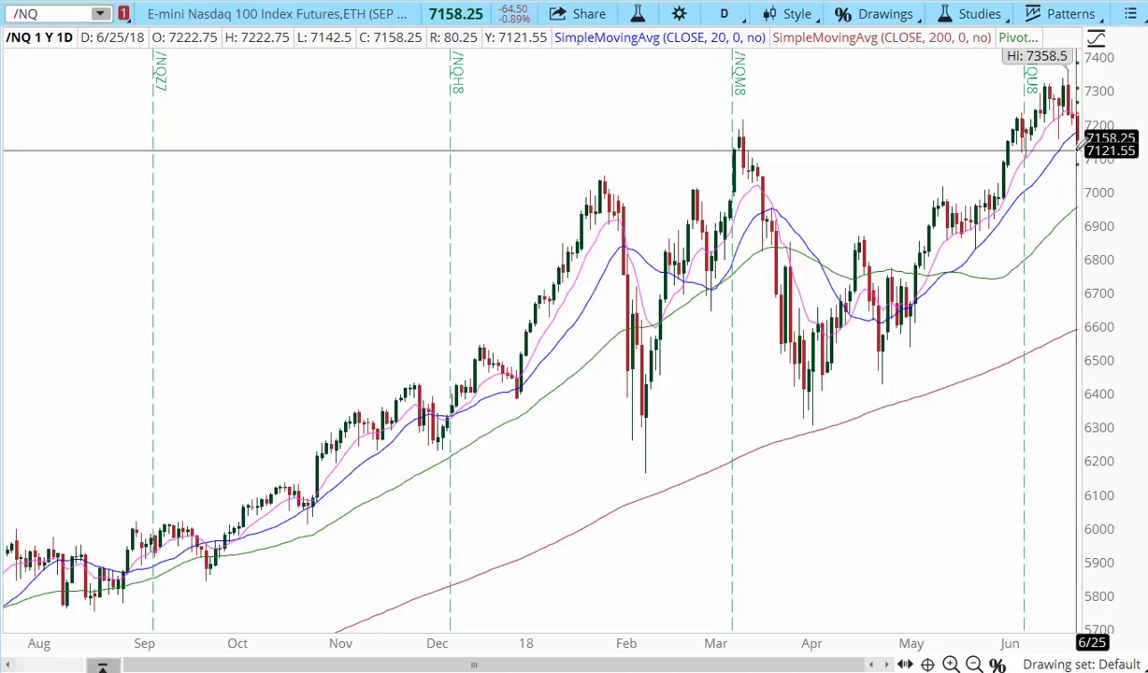
{"action": "left_click", "coordinate": [735, 17]}
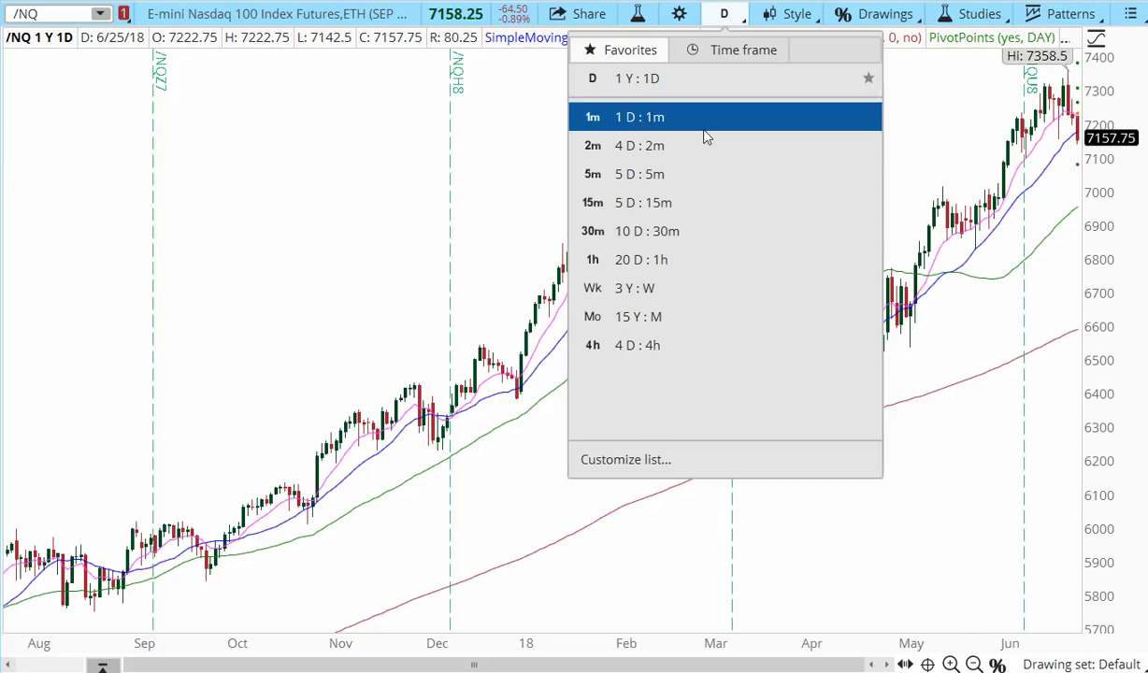
Step: Pick 20 D : 1h from Favorites to restore the hourly /NQ view
{"action": "left_click", "coordinate": [687, 260]}
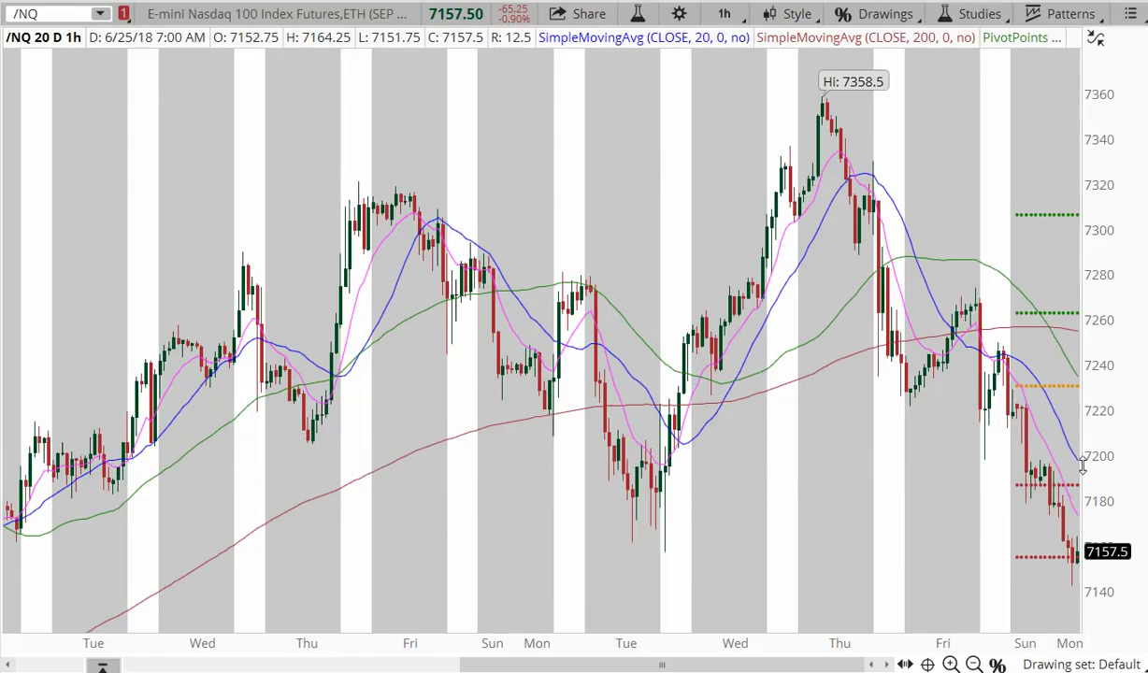
Step: Load the /RTY E-mini Russell 2000 futures chart
{"action": "left_click", "coordinate": [61, 12]}
{"action": "type", "text": "/RTY"}
{"action": "key", "text": "Return"}
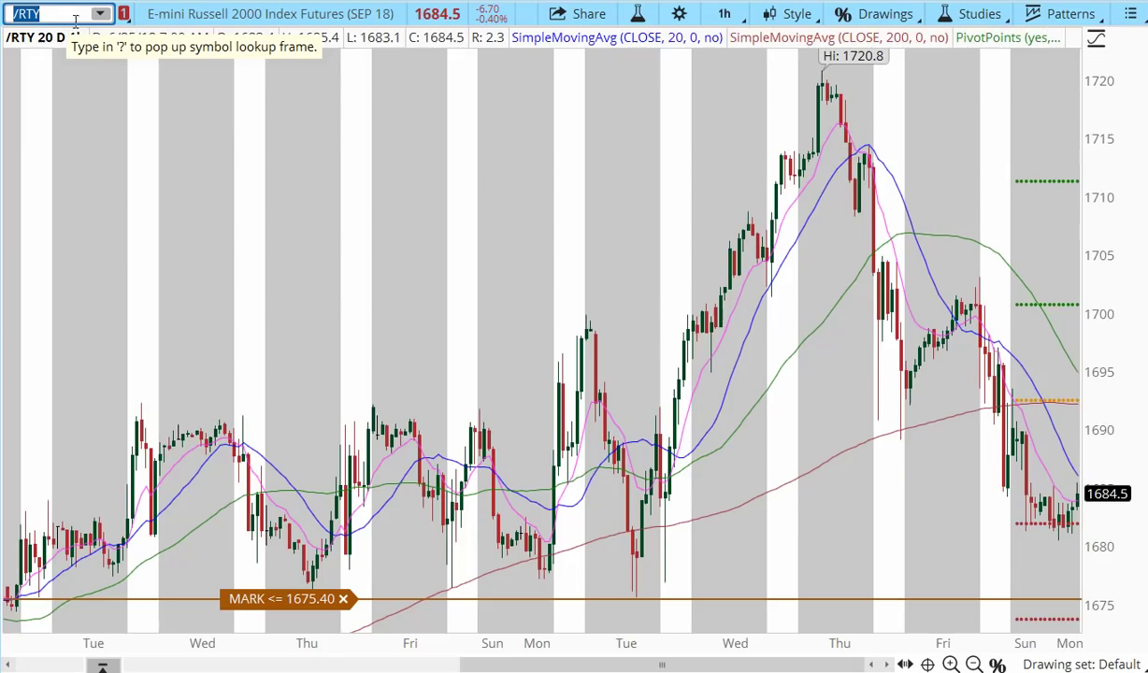
Step: Switch the /RTY chart to the 1 Y : 1D daily timeframe
{"action": "left_click", "coordinate": [724, 14]}
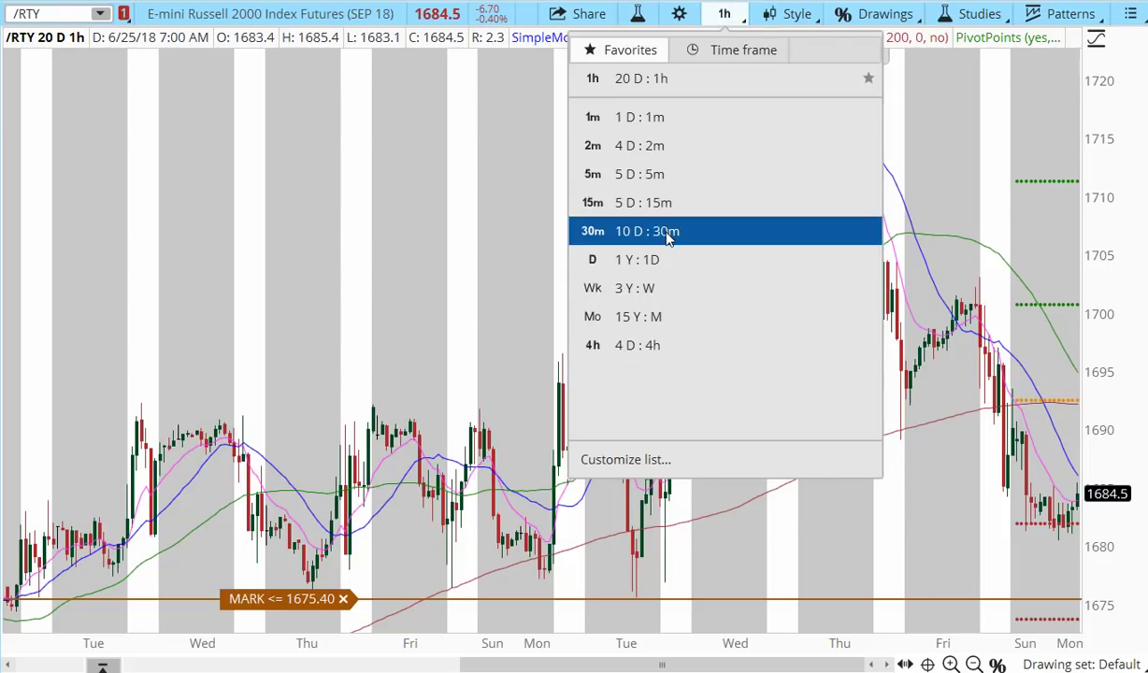
{"action": "left_click", "coordinate": [654, 259]}
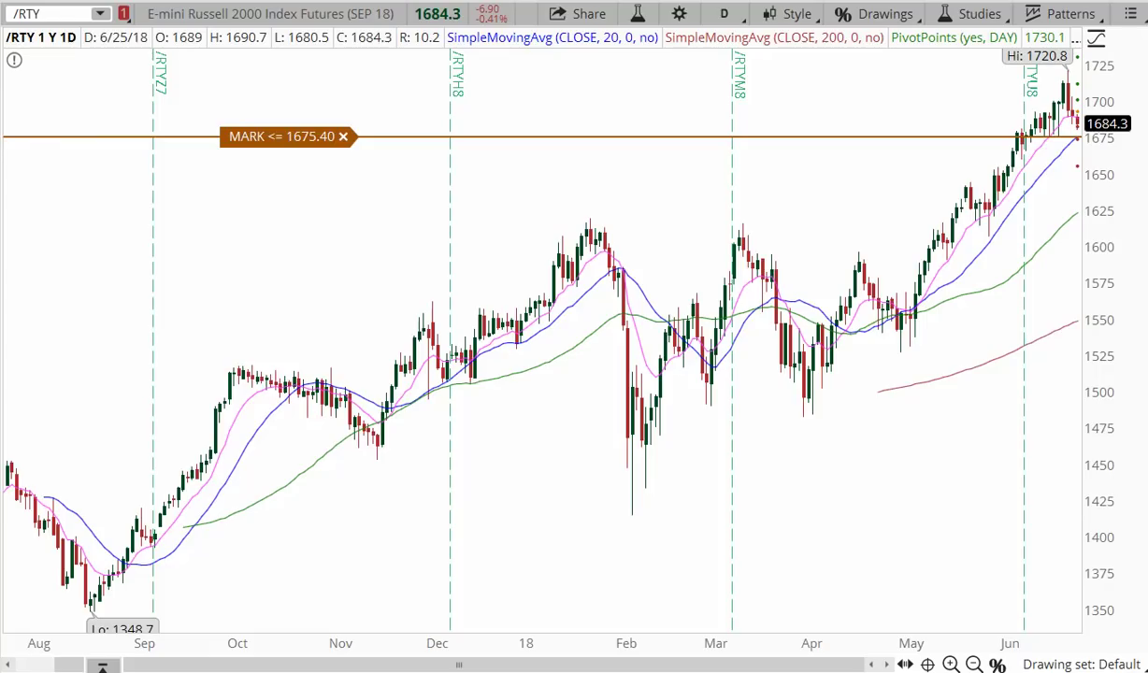
{"action": "left_click", "coordinate": [723, 13]}
Step: Set /RTY to 20 D : 1h, keeping the 1675.40 alert line, then select the symbol box
{"action": "left_click", "coordinate": [655, 259]}
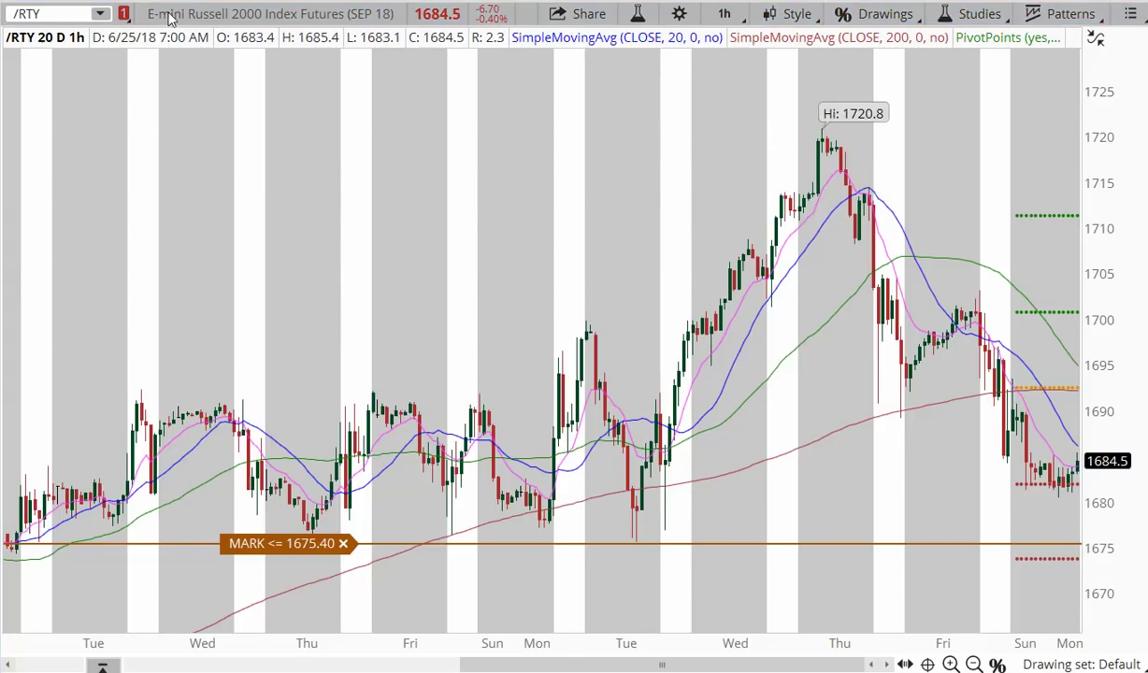
{"action": "left_click", "coordinate": [71, 11]}
Step: Load /GC Gold Futures and compress the price scale so the 1262.4 low shows
{"action": "type", "text": "/"}
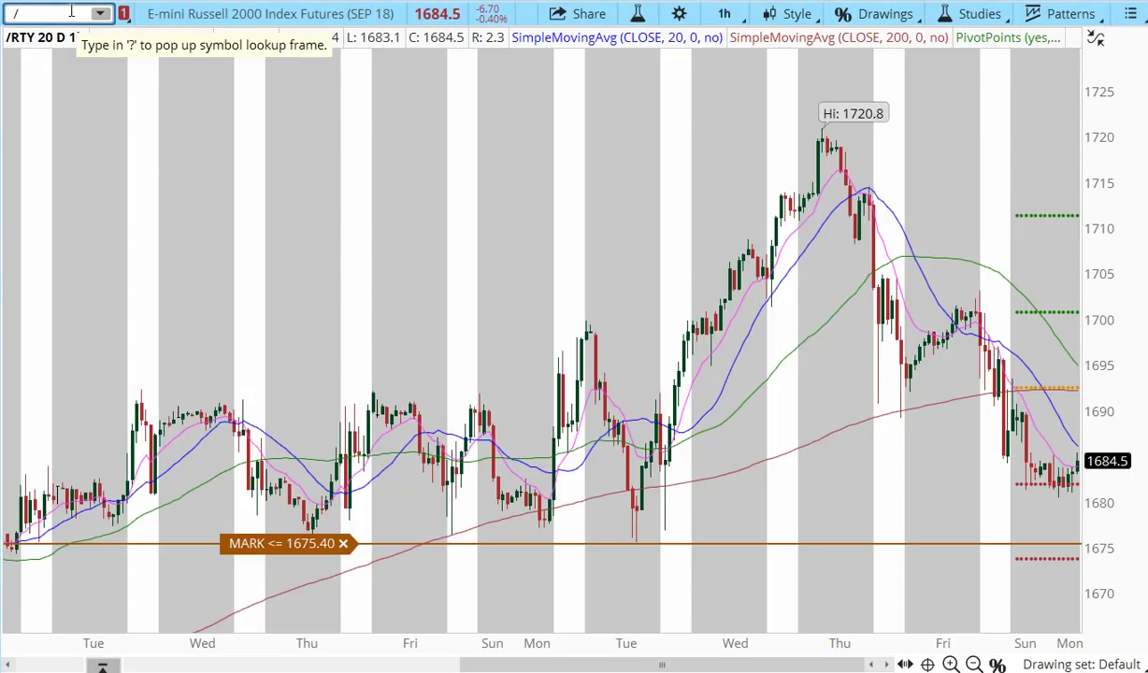
{"action": "type", "text": "GC"}
{"action": "key", "text": "Return"}
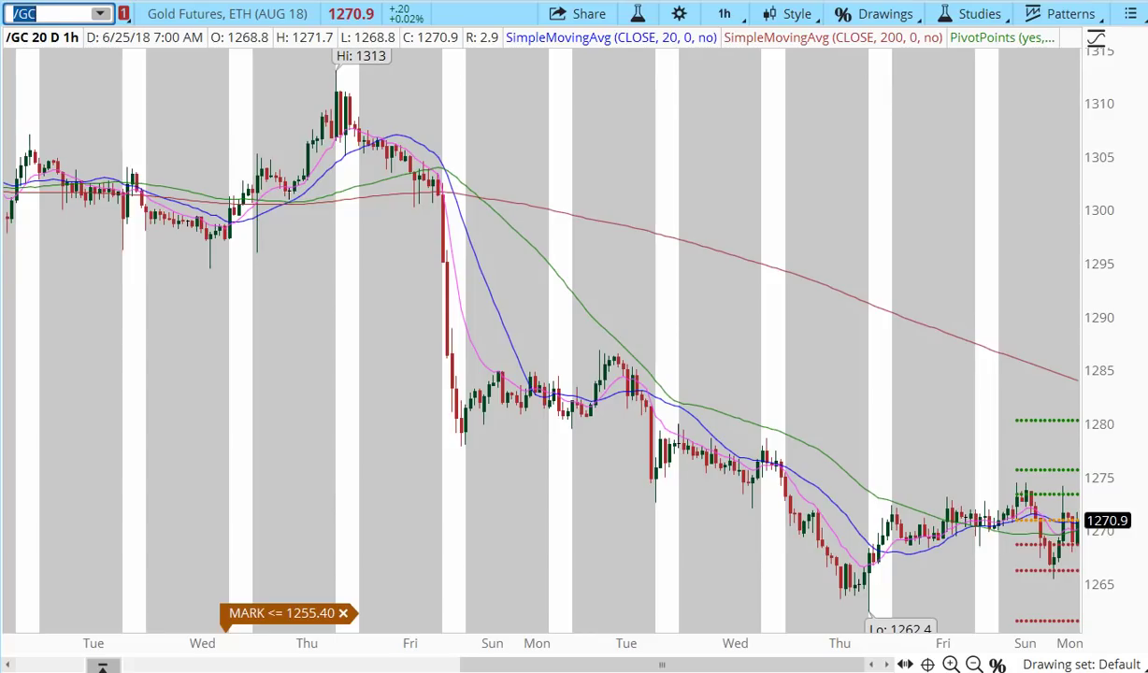
{"action": "left_click_drag", "start_coordinate": [1101, 429], "coordinate": [1110, 468]}
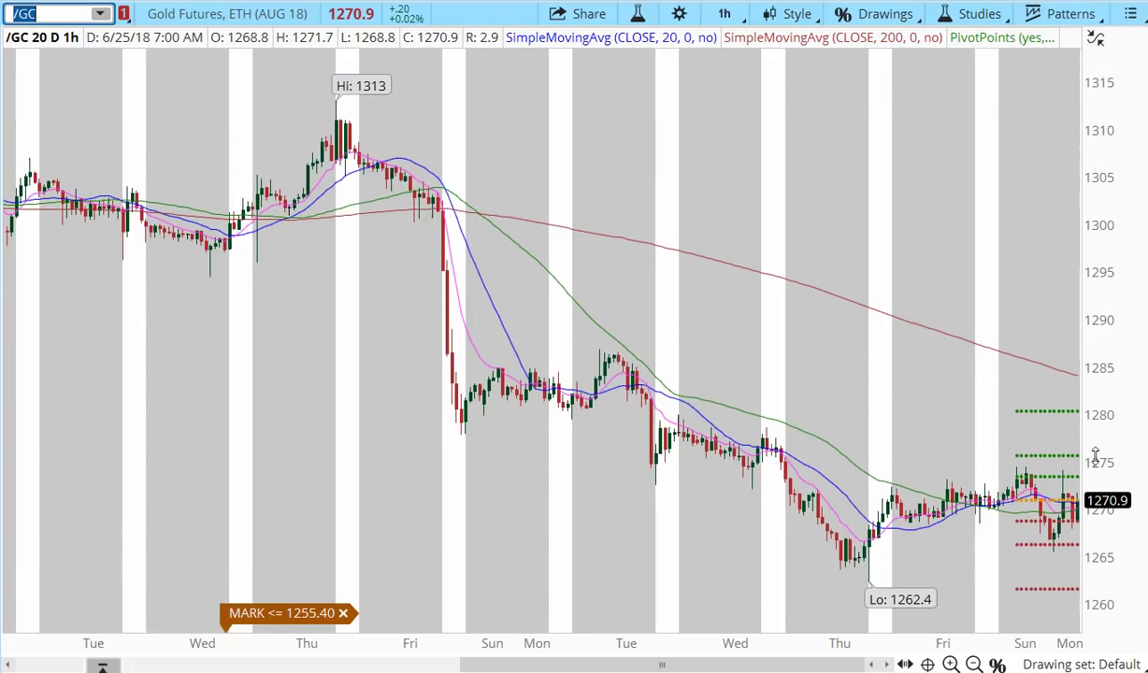